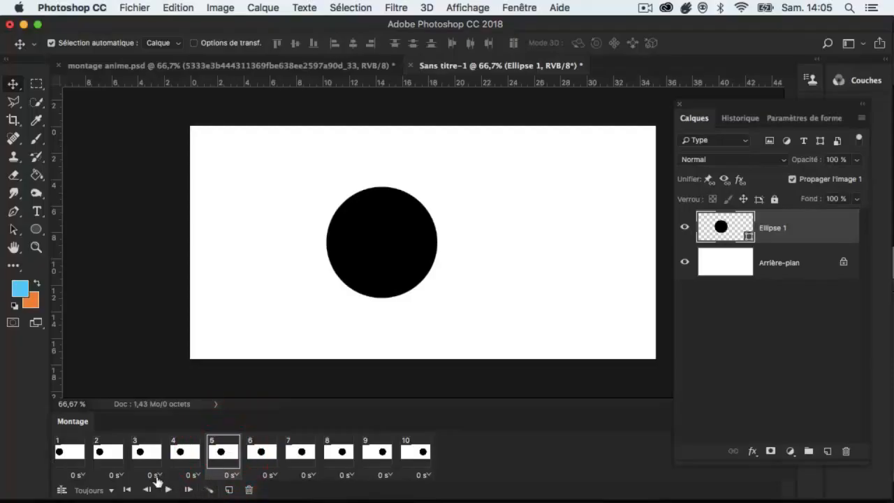
Step through animation frames 1 to 6 to check the black circle's position in each
{"action": "left_click", "coordinate": [71, 451]}
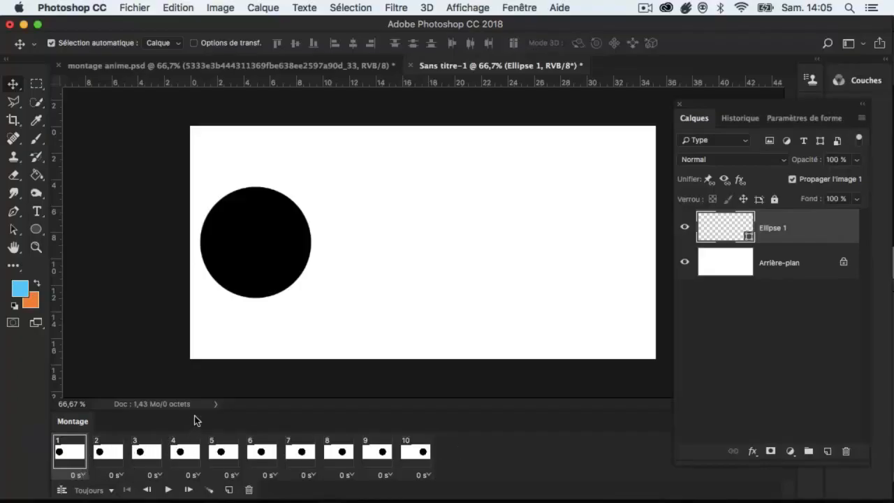
{"action": "left_click", "coordinate": [113, 456]}
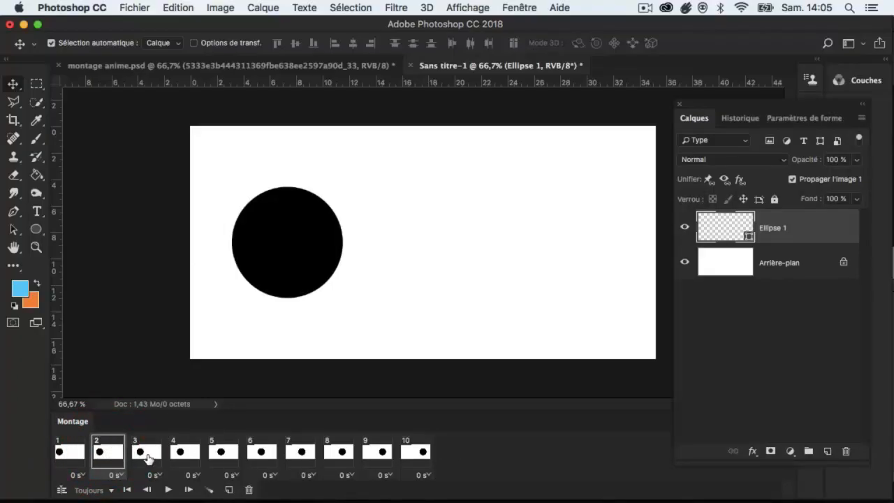
{"action": "left_click", "coordinate": [147, 455]}
{"action": "left_click", "coordinate": [183, 454]}
{"action": "left_click", "coordinate": [220, 454]}
{"action": "left_click", "coordinate": [253, 455]}
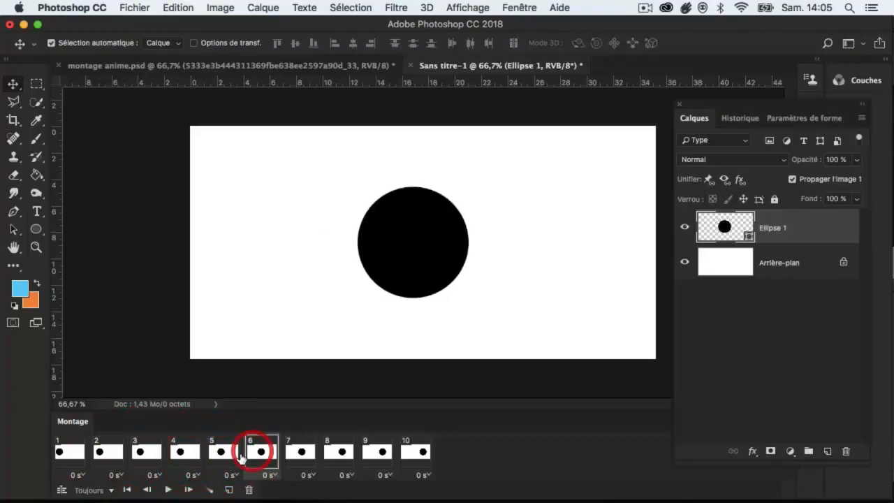
{"action": "left_click", "coordinate": [222, 454]}
{"action": "left_click", "coordinate": [257, 454]}
{"action": "left_click", "coordinate": [271, 476]}
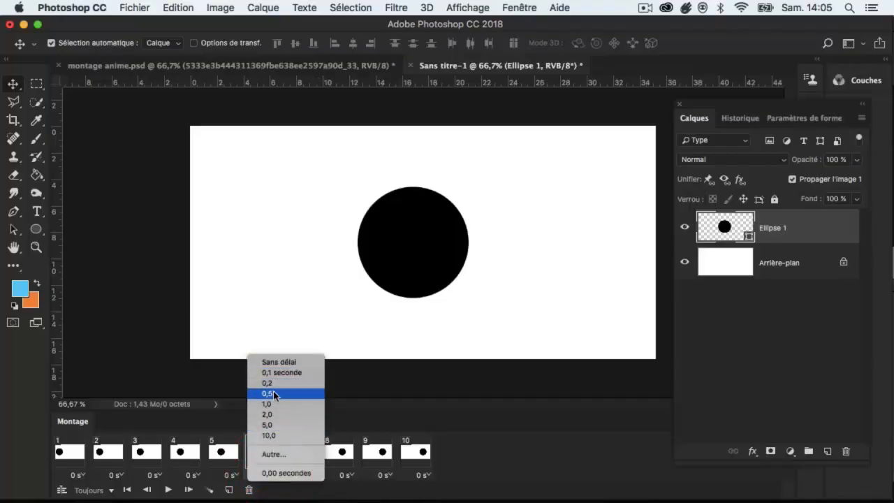
{"action": "left_click", "coordinate": [291, 454]}
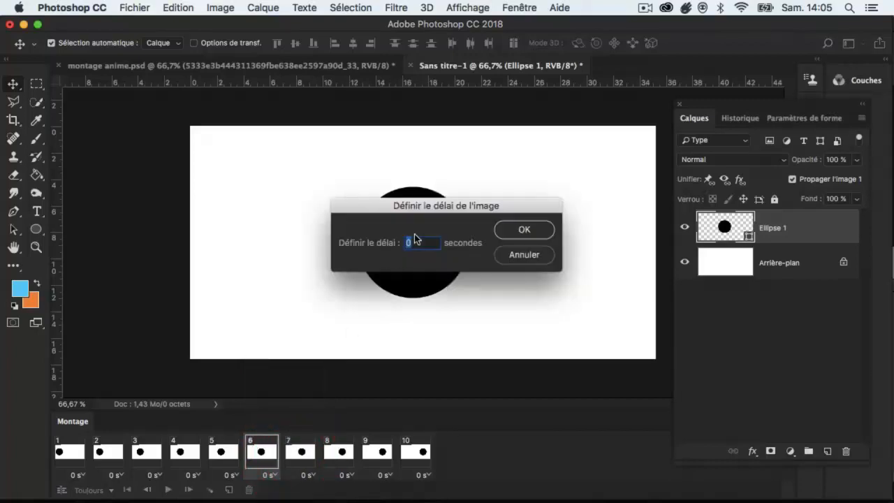
{"action": "left_click", "coordinate": [522, 254]}
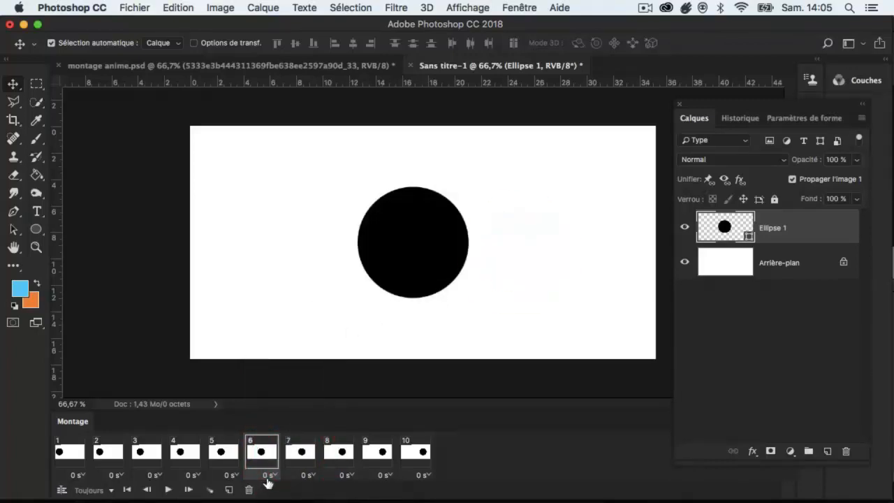
Set the delay of frame 6 to 0,5 seconds and preview the animation from frame 1
{"action": "left_click", "coordinate": [269, 476]}
{"action": "left_click", "coordinate": [269, 394]}
{"action": "left_click", "coordinate": [70, 452]}
{"action": "left_click", "coordinate": [168, 489]}
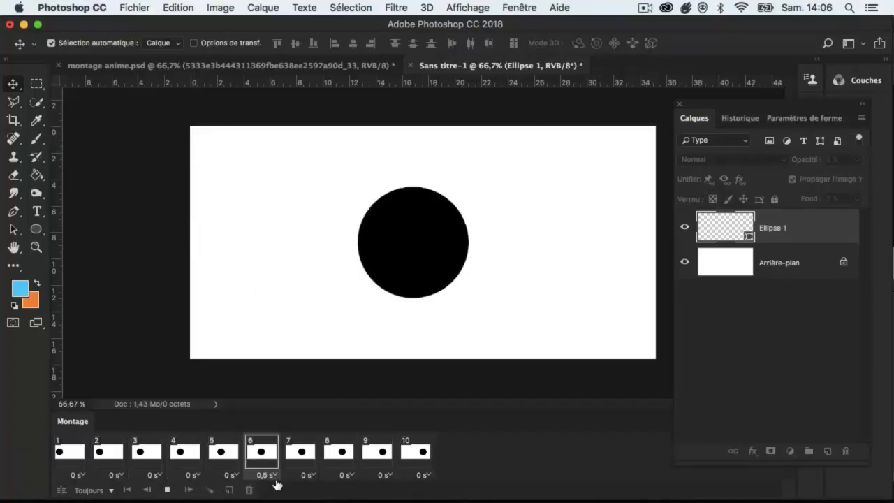
{"action": "left_click", "coordinate": [167, 490]}
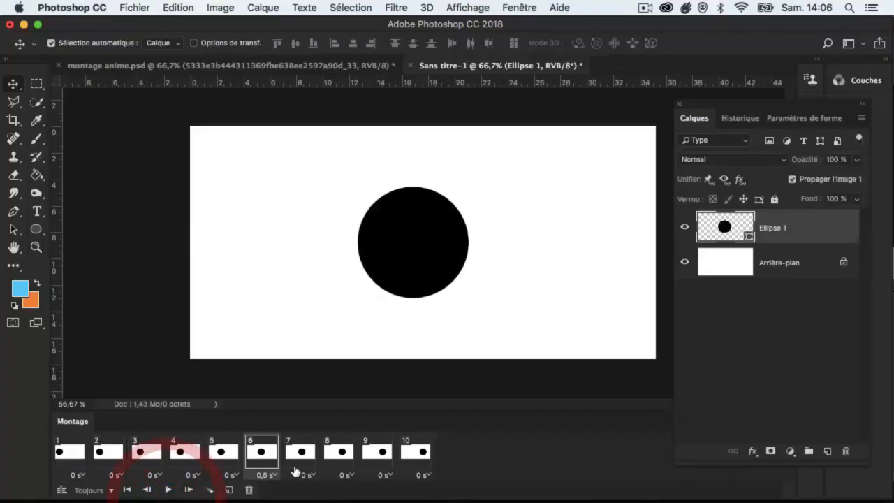
Set the delay of frame 8 to 0,2 seconds and preview the animation
{"action": "left_click", "coordinate": [342, 475]}
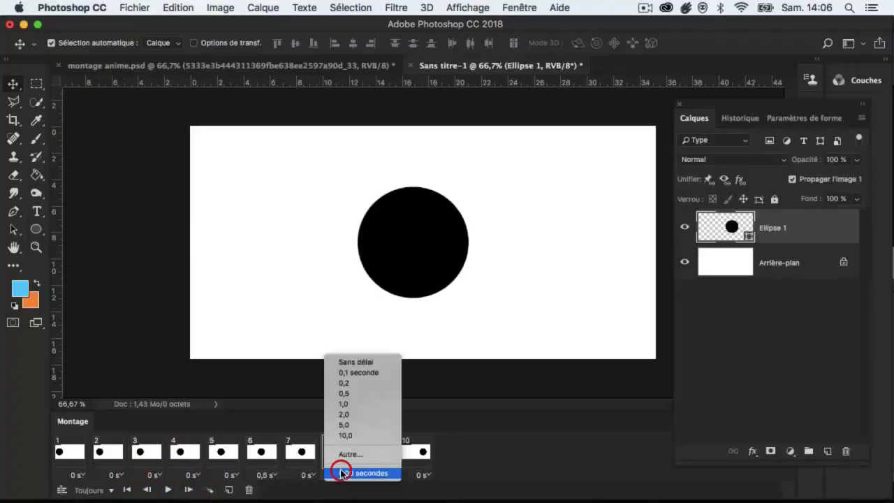
{"action": "left_click", "coordinate": [343, 383]}
{"action": "left_click", "coordinate": [168, 490]}
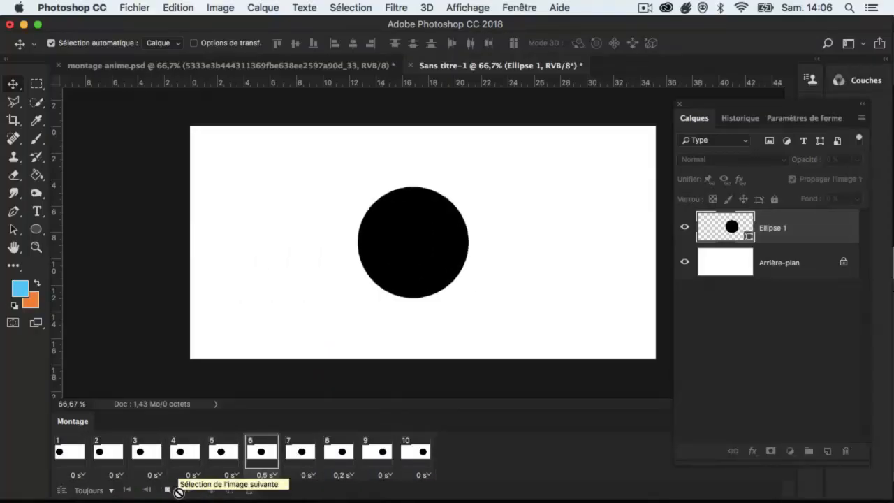
{"action": "left_click", "coordinate": [168, 489]}
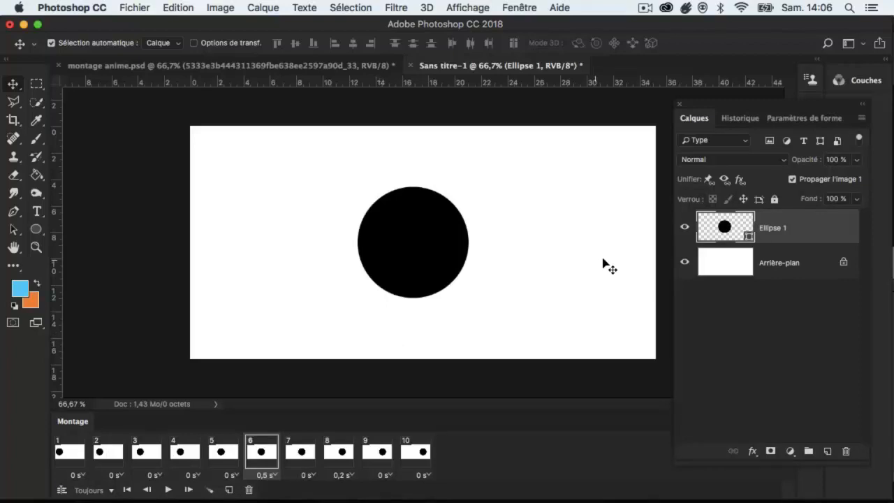
Add the text "BALLE" near the canvas's upper-left corner on a new layer above Ellipse 1
{"action": "left_click", "coordinate": [798, 223]}
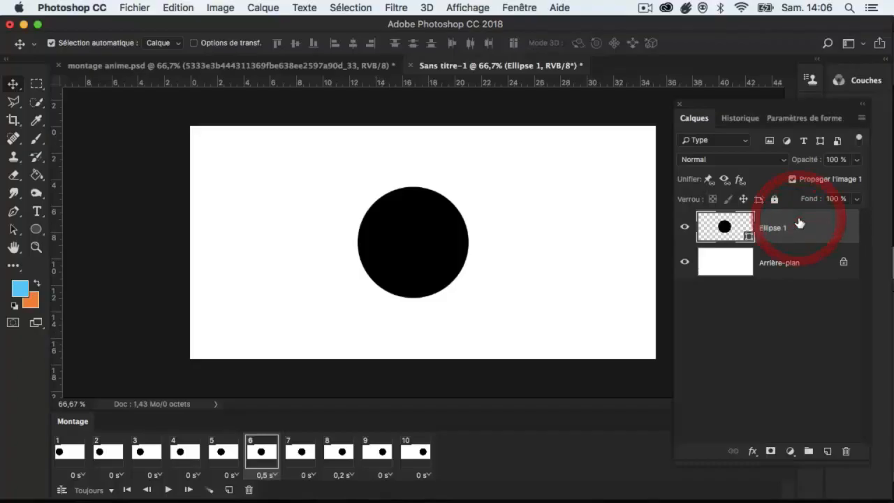
{"action": "left_click", "coordinate": [37, 211]}
{"action": "left_click", "coordinate": [226, 146]}
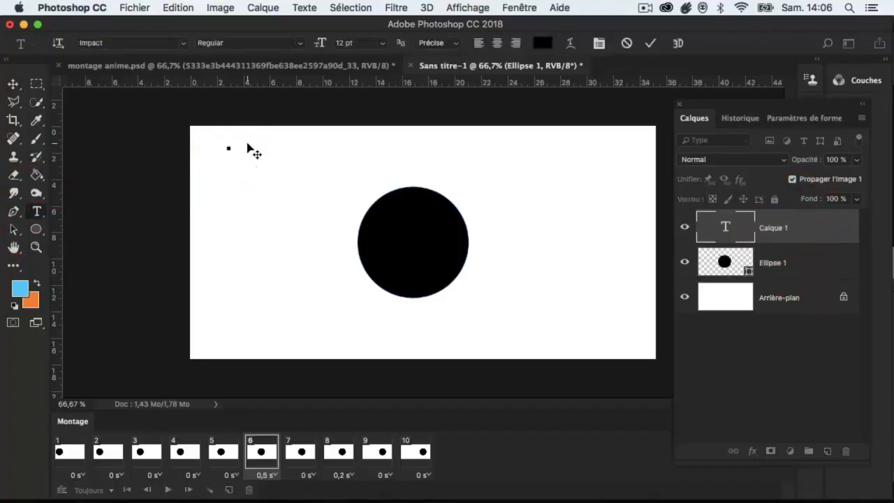
{"action": "type", "text": "BLZ"}
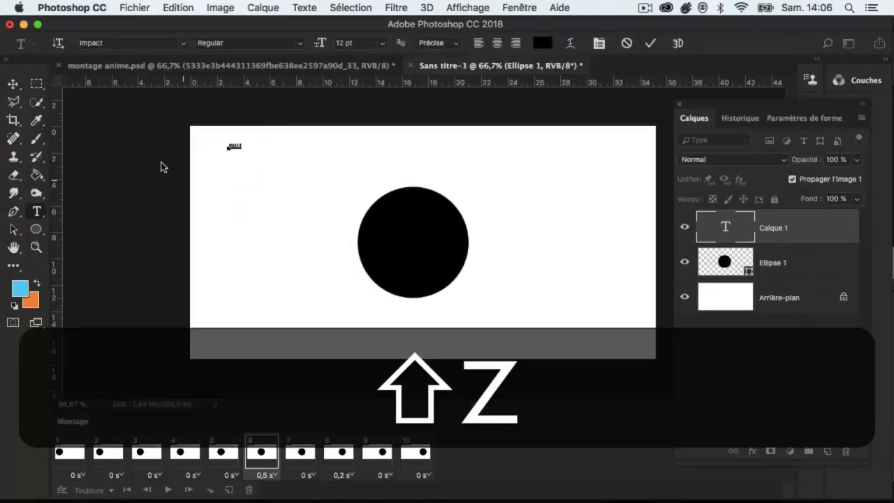
{"action": "key", "text": "BackSpace"}
{"action": "type", "text": "E"}
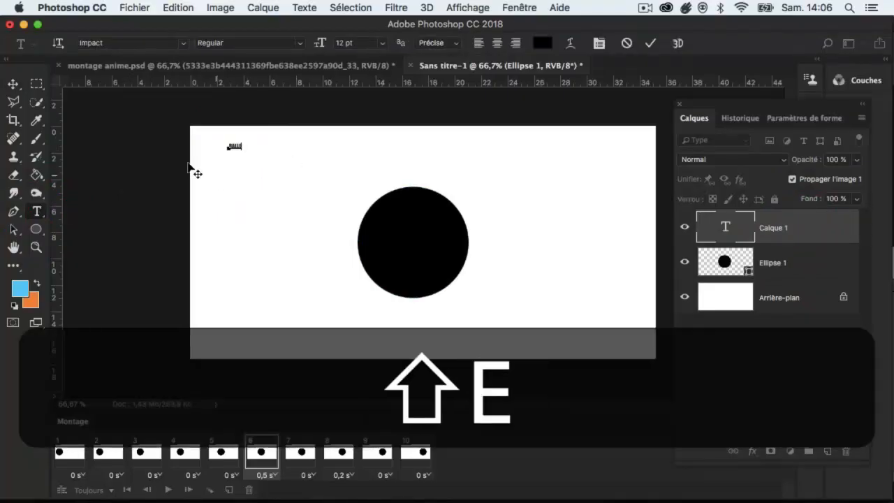
Enlarge the BALLE text proportionally with a free transform until it reaches just above the circle's left side
{"action": "left_click", "coordinate": [14, 85]}
{"action": "key", "text": "super+t"}
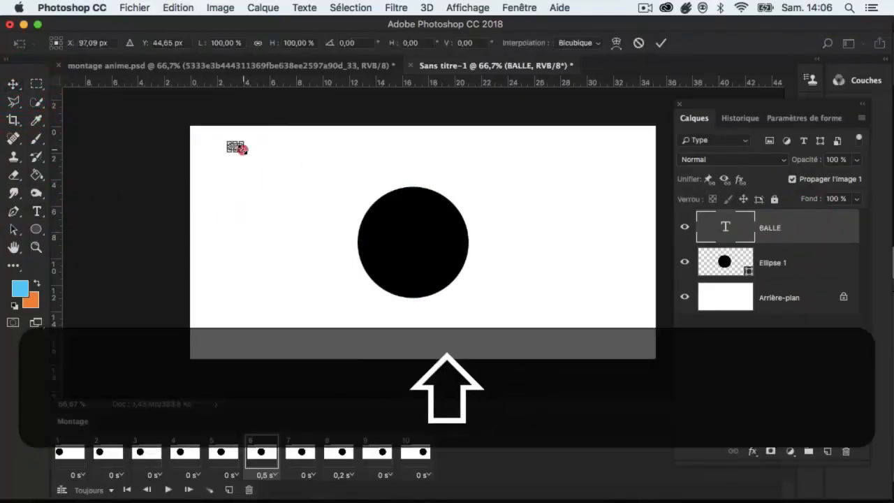
{"action": "left_click_drag", "start_coordinate": [241, 149], "coordinate": [373, 206]}
{"action": "key", "text": "Return"}
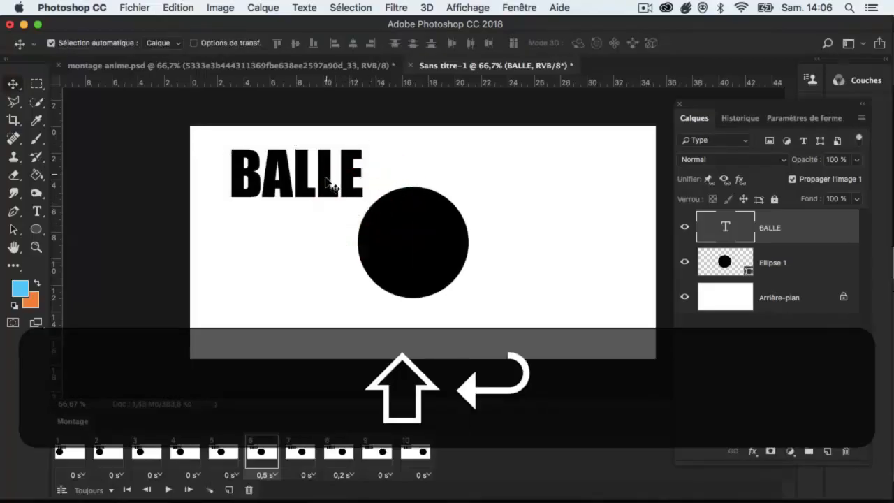
Move the BALLE text in frame 6 toward the canvas's upper-left corner and scale it to about 86 %
{"action": "left_click_drag", "start_coordinate": [328, 183], "coordinate": [291, 166]}
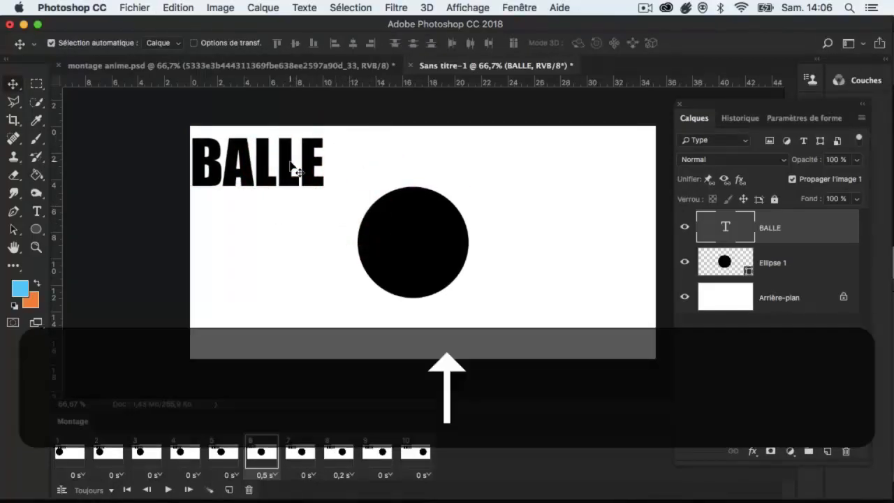
{"action": "key", "text": "Up"}
{"action": "key", "text": "shift+super+t"}
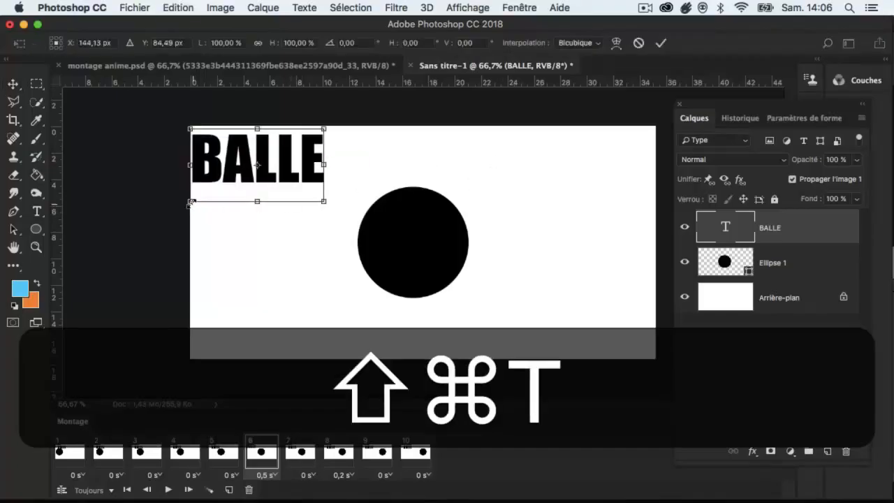
{"action": "left_click_drag", "start_coordinate": [189, 203], "coordinate": [208, 190]}
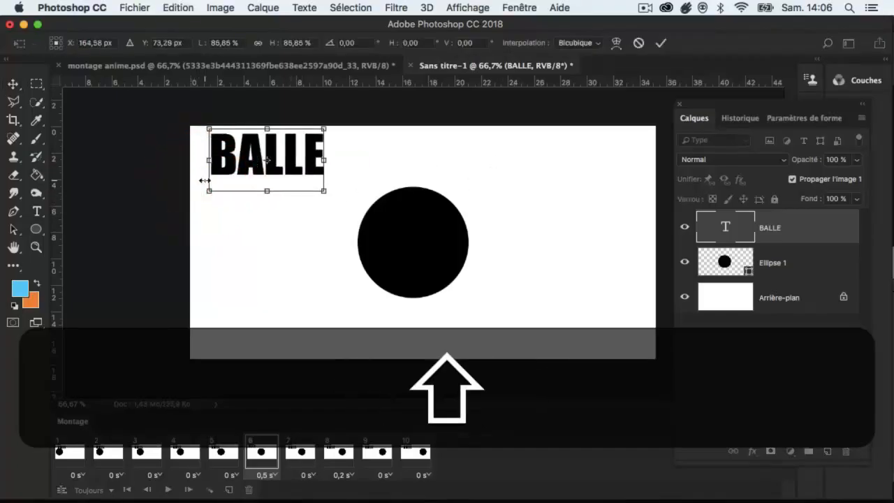
{"action": "key", "text": "Return"}
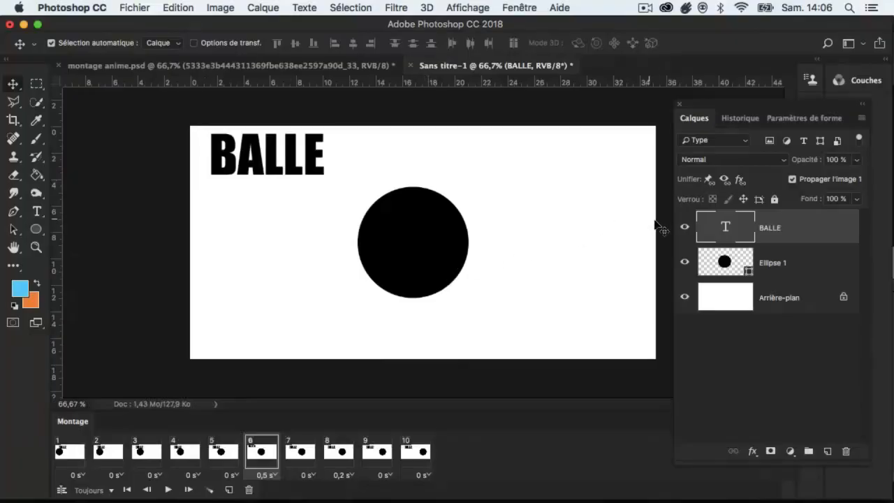
Step through frames 1 to 10 to check the BALLE text in each, ending back on frame 1
{"action": "left_click", "coordinate": [78, 452]}
{"action": "left_click", "coordinate": [108, 452]}
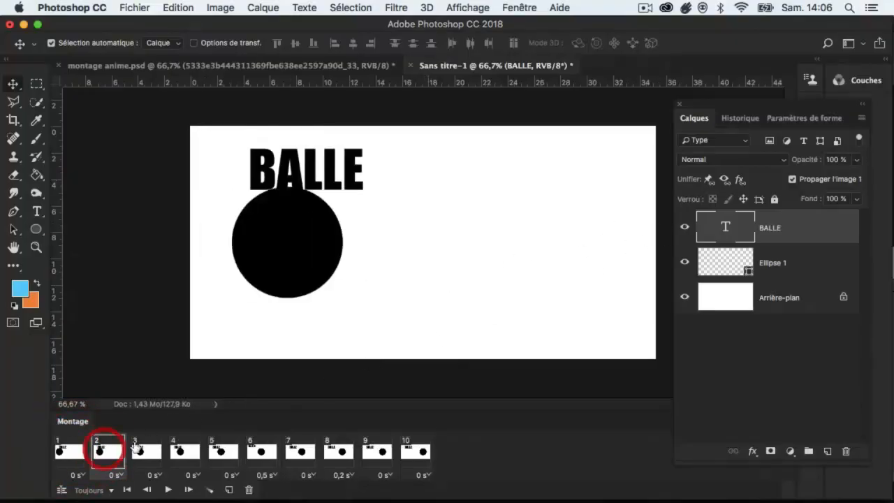
{"action": "left_click", "coordinate": [148, 450]}
{"action": "left_click", "coordinate": [181, 451]}
{"action": "left_click", "coordinate": [221, 451]}
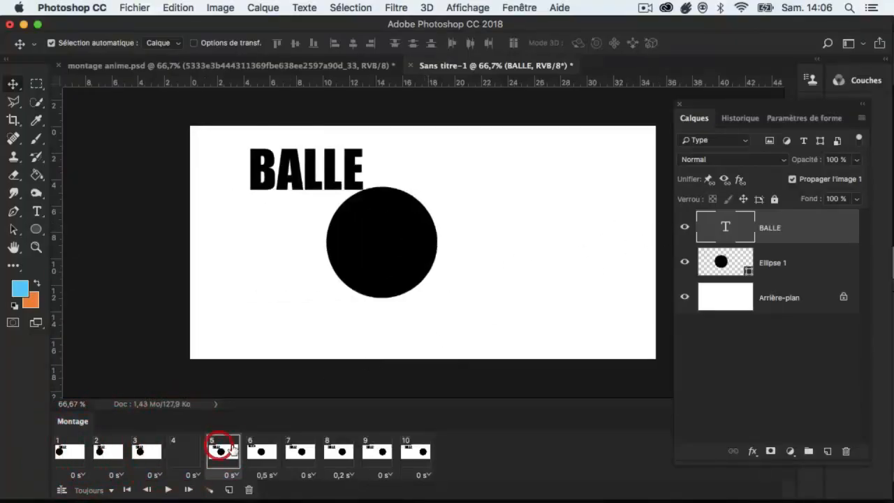
{"action": "left_click", "coordinate": [260, 452]}
{"action": "left_click", "coordinate": [299, 451]}
{"action": "left_click", "coordinate": [338, 451]}
{"action": "left_click", "coordinate": [371, 451]}
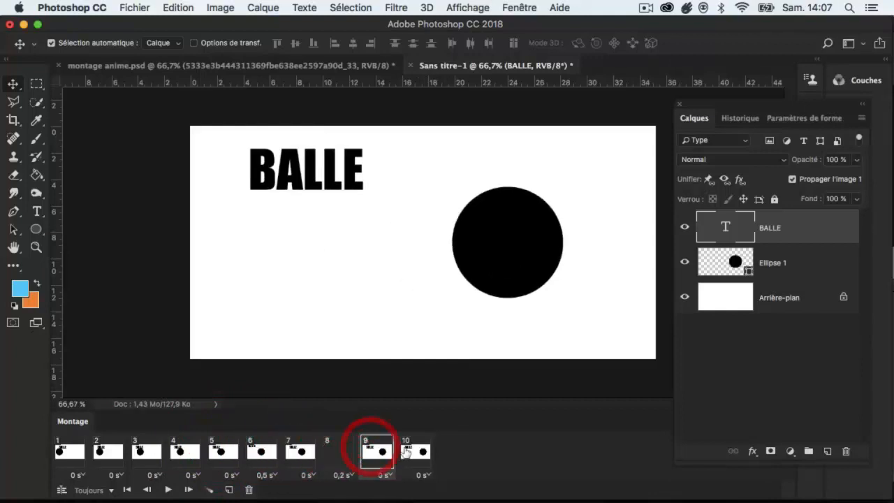
{"action": "left_click", "coordinate": [412, 450]}
{"action": "left_click", "coordinate": [76, 455]}
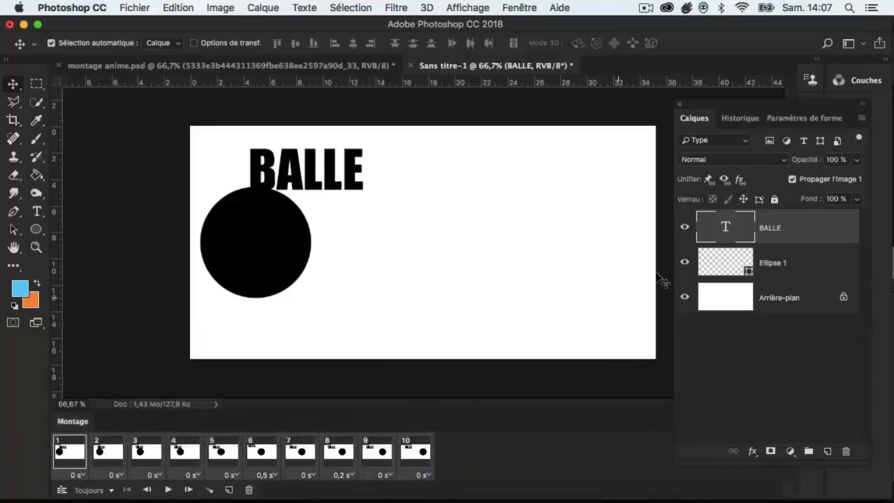
Hide the BALLE text layer from frame 1 so all frames follow, and preview the animation
{"action": "left_click", "coordinate": [686, 228]}
{"action": "left_click", "coordinate": [686, 228]}
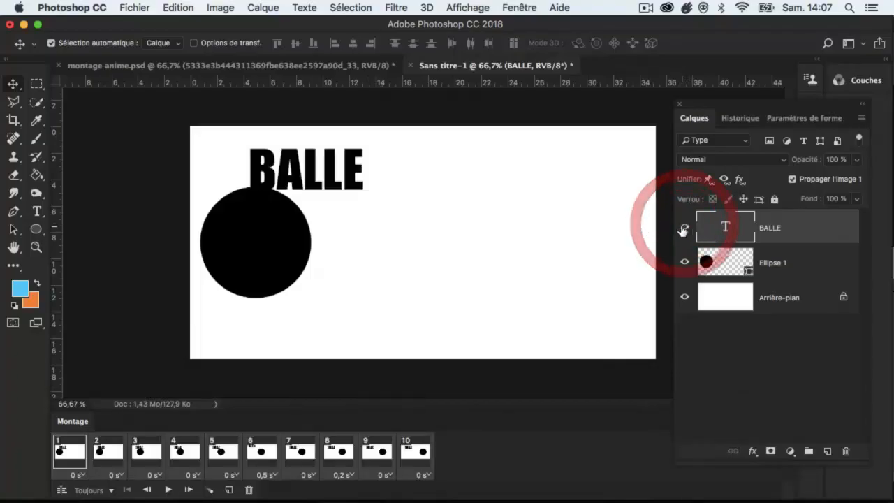
{"action": "left_click", "coordinate": [686, 229]}
{"action": "left_click", "coordinate": [686, 229]}
{"action": "left_click", "coordinate": [686, 229]}
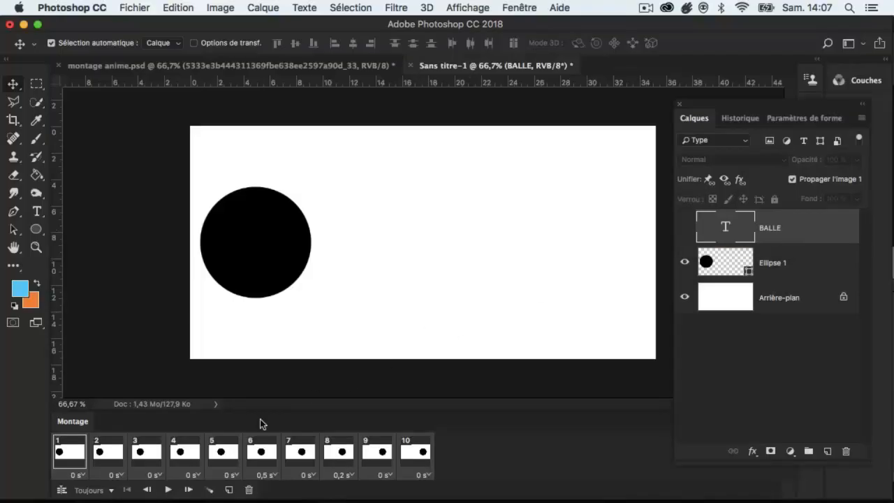
{"action": "left_click", "coordinate": [169, 490]}
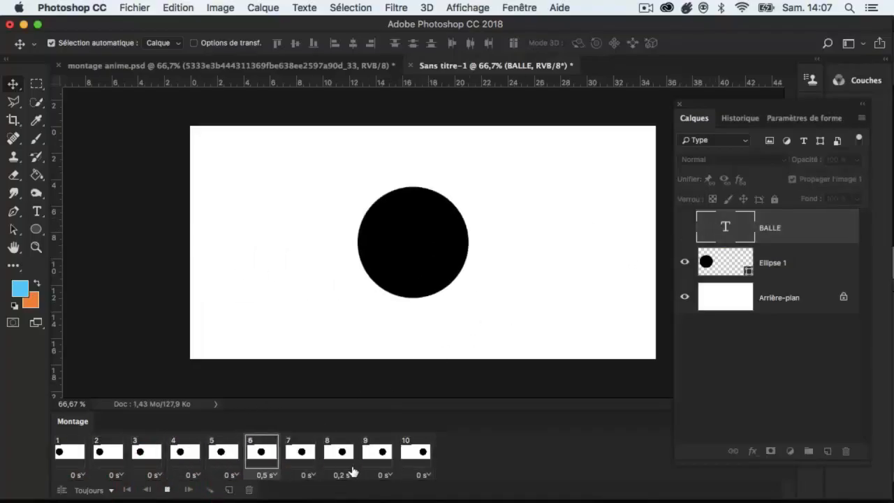
Show the BALLE layer in frame 10 and move the text closer to the canvas's upper-left corner
{"action": "left_click", "coordinate": [376, 461]}
{"action": "left_click", "coordinate": [410, 461]}
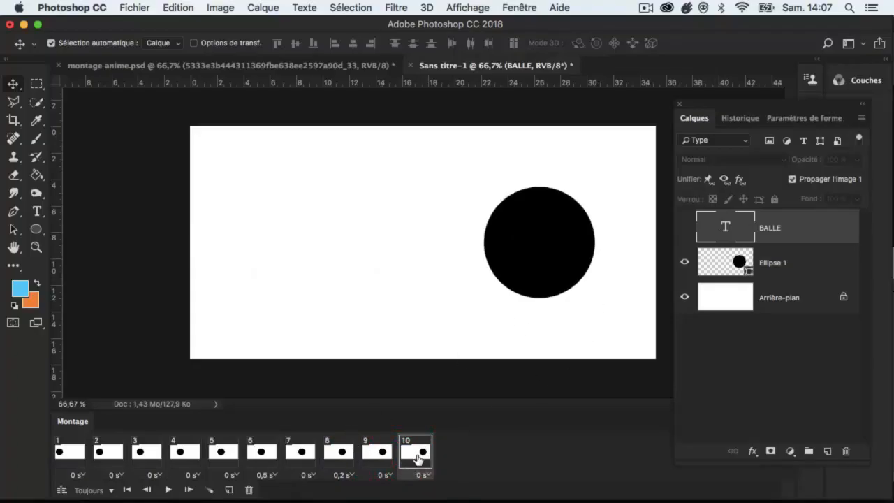
{"action": "left_click", "coordinate": [685, 230]}
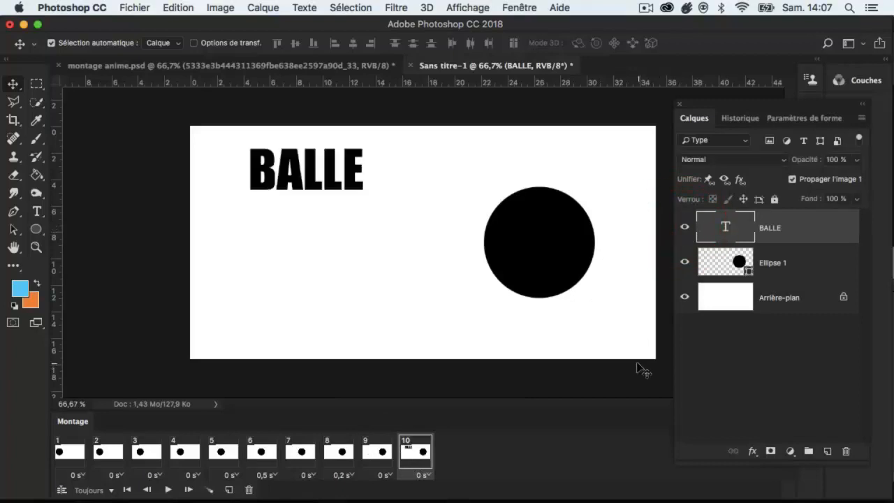
{"action": "left_click_drag", "start_coordinate": [307, 182], "coordinate": [263, 170]}
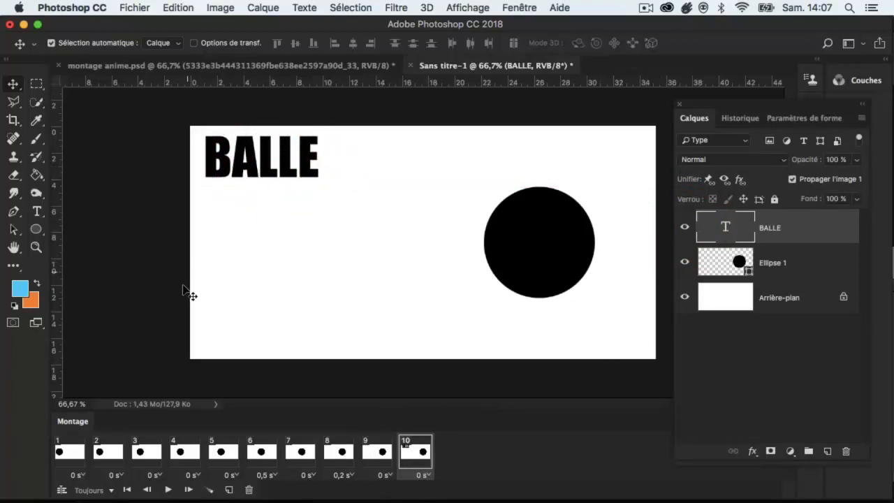
Set the delay of frame 10 to 1,0 second, preview the animation from frame 1, and stop on frame 9
{"action": "left_click", "coordinate": [420, 474]}
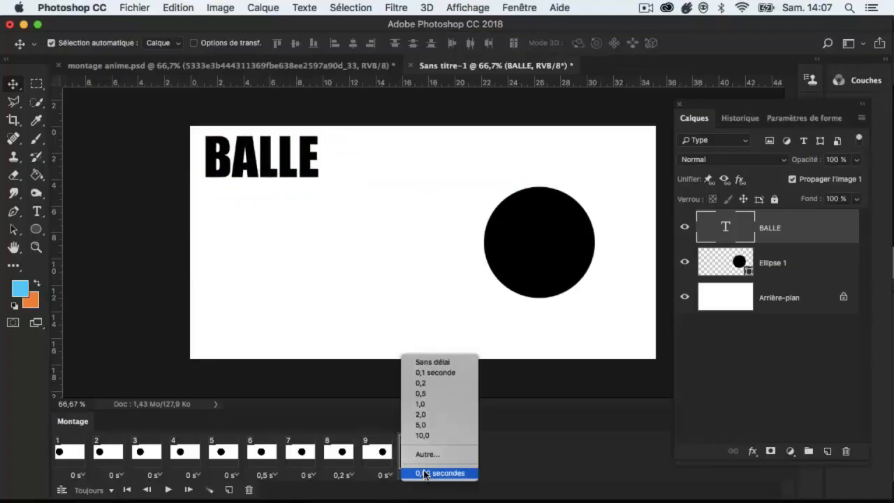
{"action": "left_click", "coordinate": [426, 401]}
{"action": "left_click", "coordinate": [70, 452]}
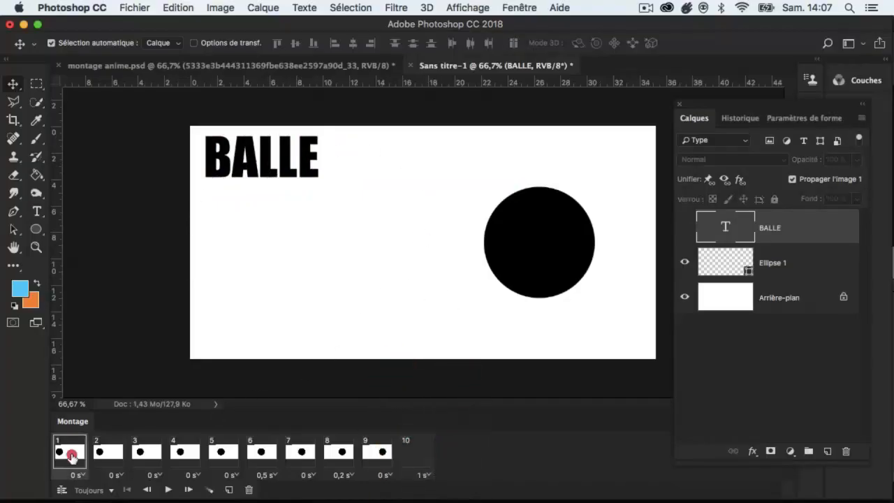
{"action": "left_click", "coordinate": [167, 490]}
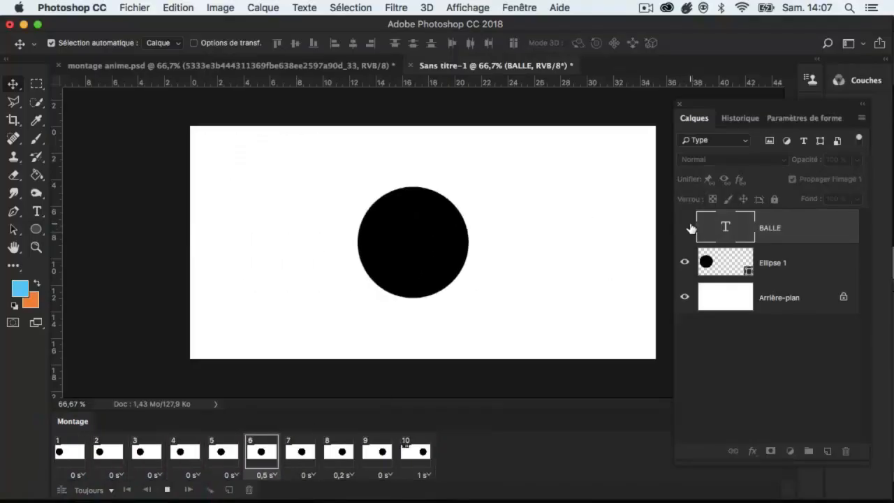
{"action": "left_click", "coordinate": [385, 457]}
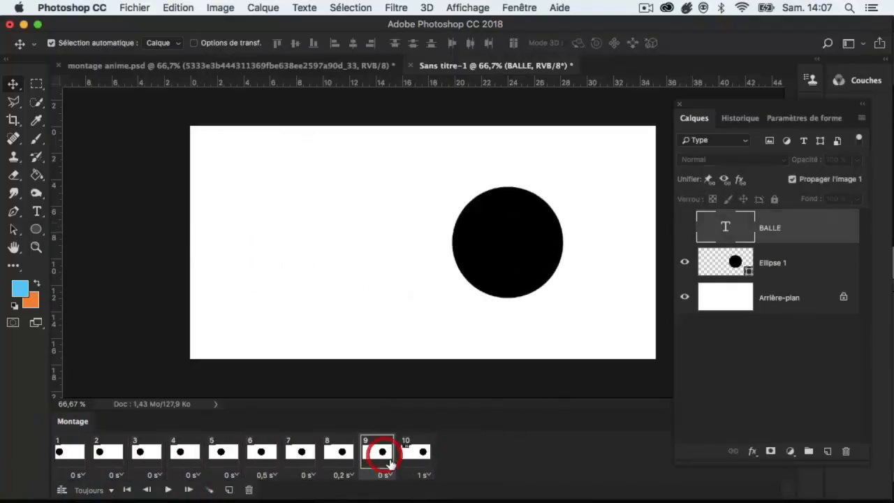
Preview the animation from frame 10 and stop the playback on frame 10
{"action": "left_click", "coordinate": [416, 454]}
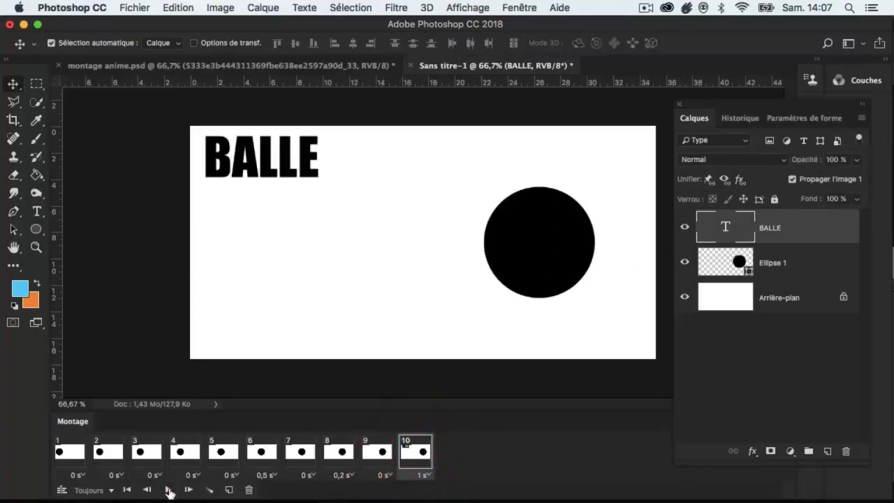
{"action": "left_click", "coordinate": [168, 491]}
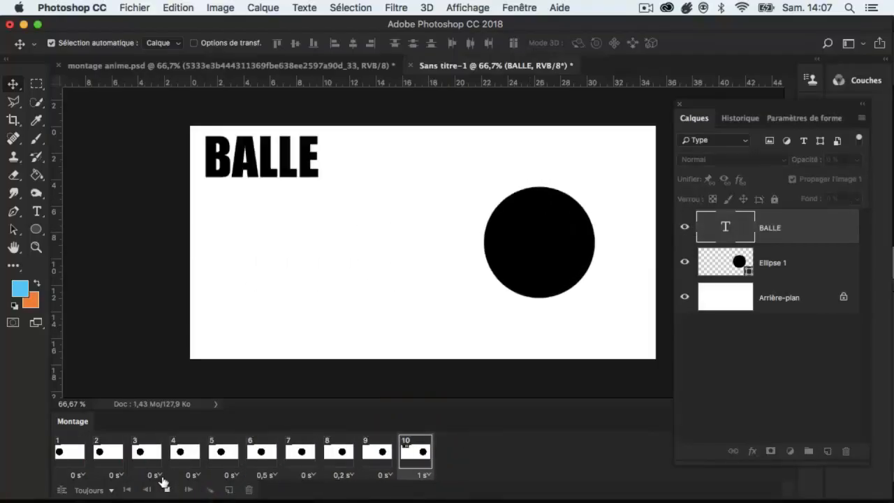
{"action": "left_click", "coordinate": [167, 491]}
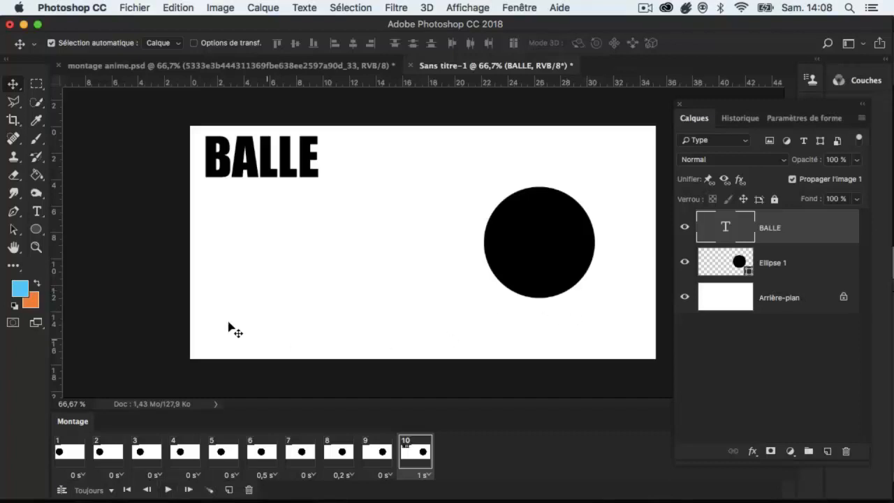
Draw a rectangle about 1001 × 33 px on a new layer above BALLE, along the canvas's lower edge across its full width
{"action": "left_click", "coordinate": [37, 229]}
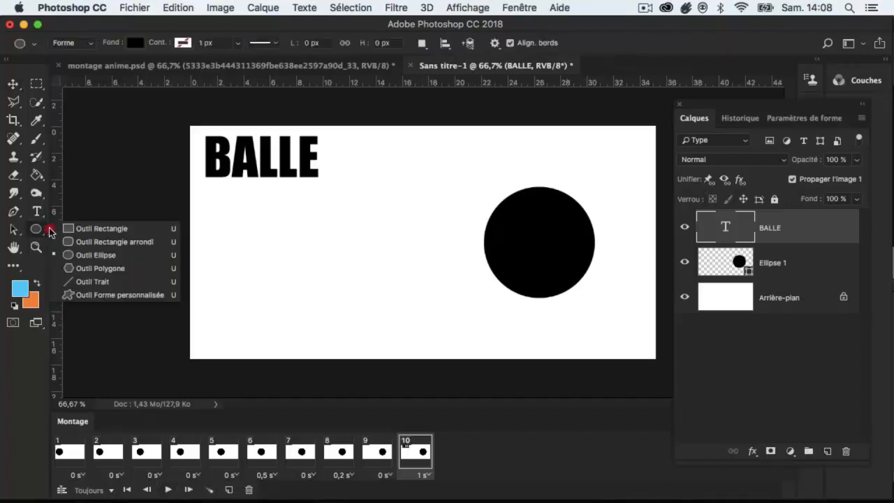
{"action": "left_click", "coordinate": [70, 231]}
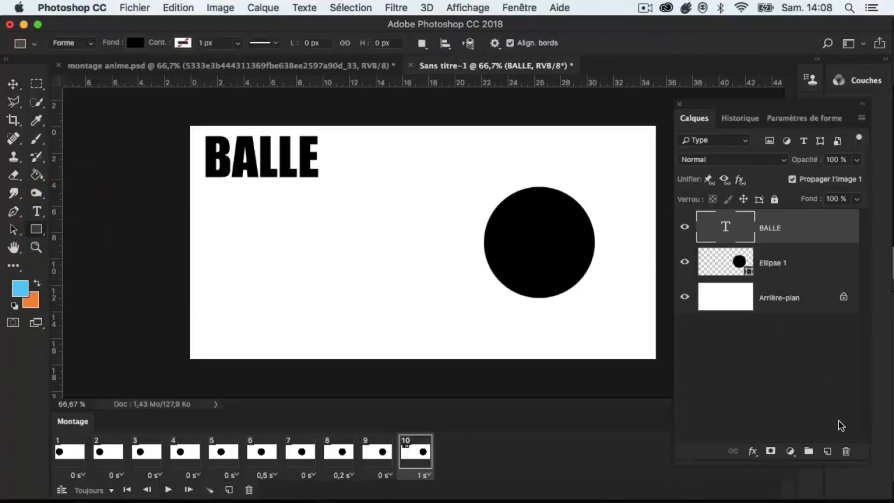
{"action": "left_click", "coordinate": [828, 452]}
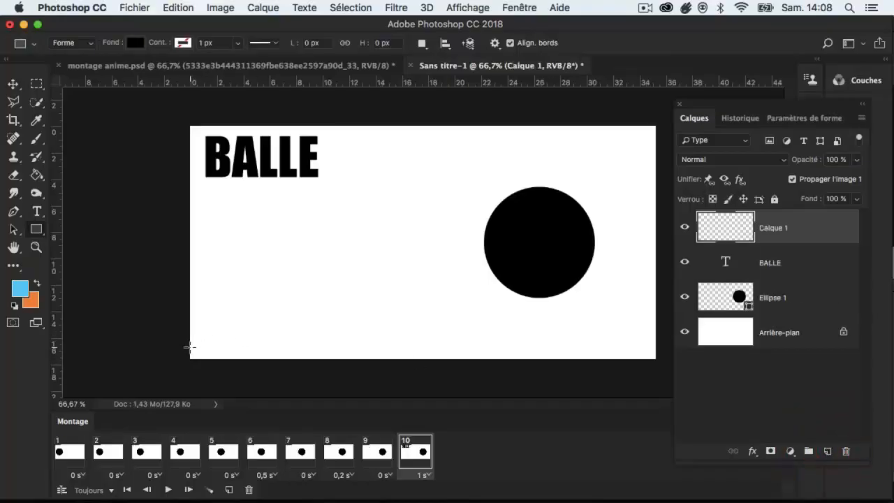
{"action": "left_click_drag", "start_coordinate": [190, 347], "coordinate": [654, 361]}
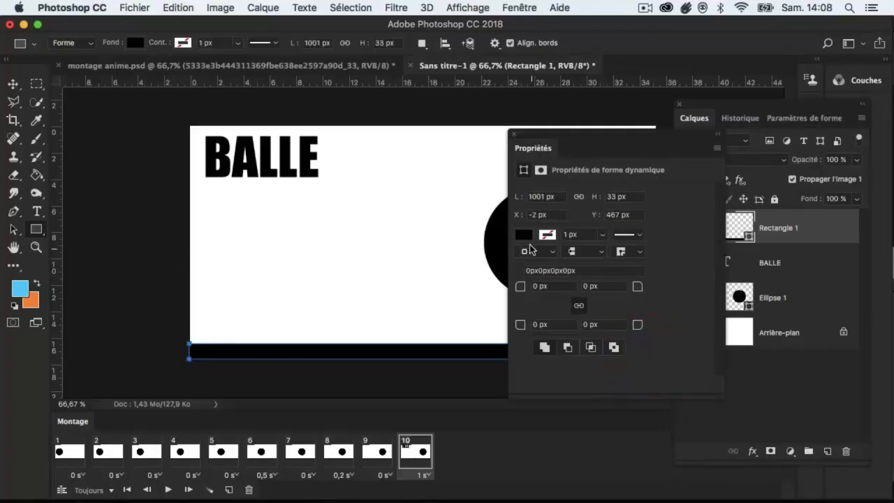
Change the rectangle's fill to red, close its shape properties, and return to the Move tool
{"action": "left_click", "coordinate": [521, 235]}
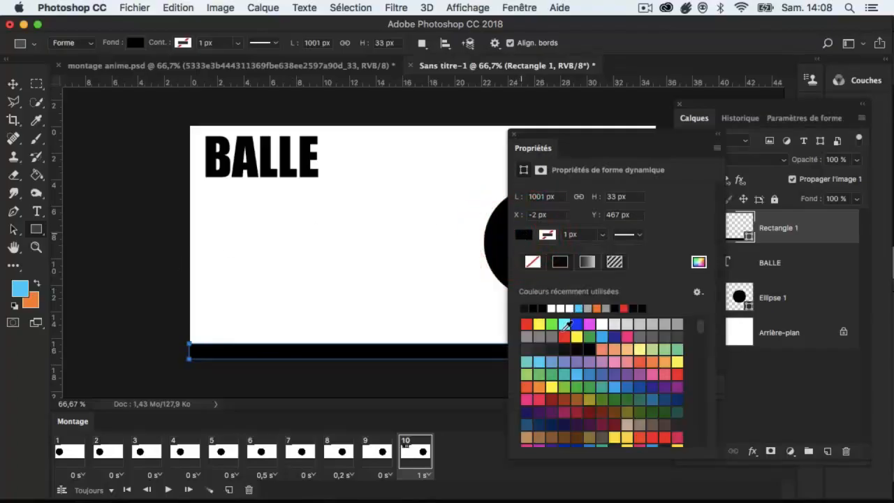
{"action": "left_click", "coordinate": [565, 336]}
{"action": "left_click", "coordinate": [513, 133]}
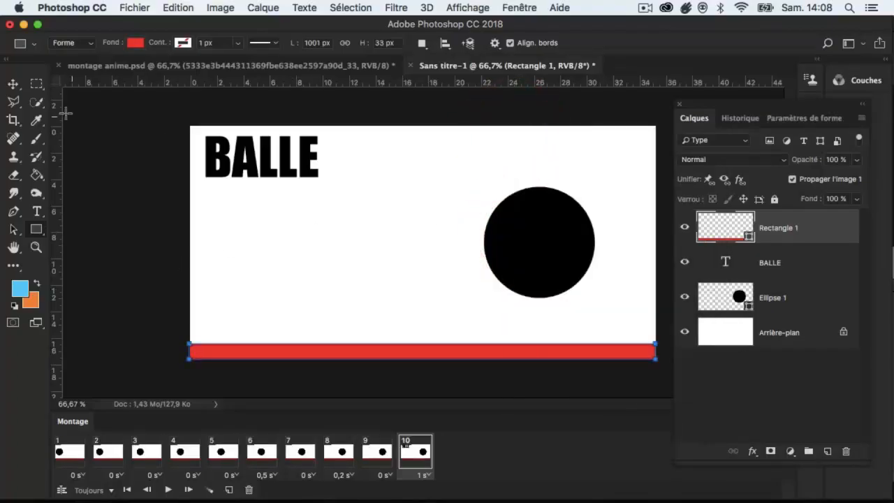
{"action": "left_click", "coordinate": [12, 83]}
Step through frames 1 to 8 to check the red bar in each, ending back on frame 7
{"action": "left_click", "coordinate": [70, 452]}
{"action": "left_click", "coordinate": [109, 452]}
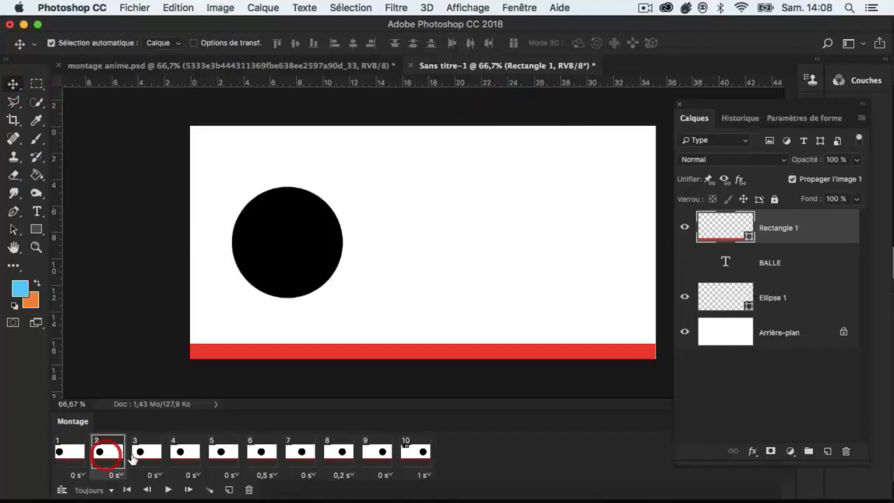
{"action": "left_click", "coordinate": [147, 452]}
{"action": "left_click", "coordinate": [180, 454]}
{"action": "left_click", "coordinate": [222, 454]}
{"action": "left_click", "coordinate": [261, 455]}
{"action": "left_click", "coordinate": [300, 458]}
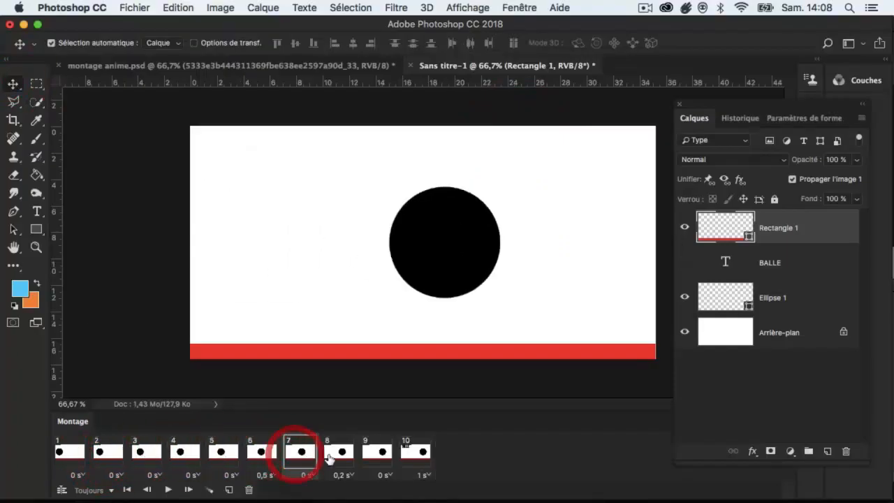
{"action": "left_click", "coordinate": [337, 464]}
{"action": "left_click", "coordinate": [300, 457]}
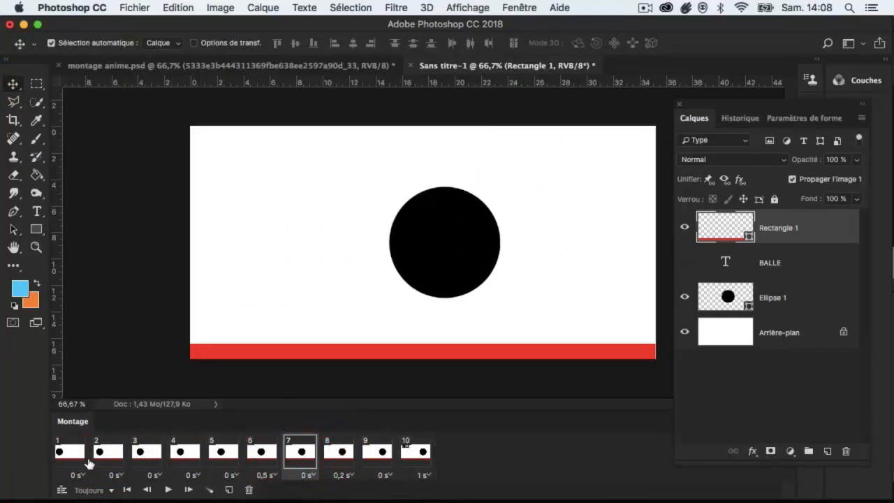
Select all frames from 1 to 10 and hide the Rectangle 1 layer in them
{"action": "left_click", "coordinate": [70, 455]}
{"action": "left_click", "coordinate": [416, 462], "text": "shift"}
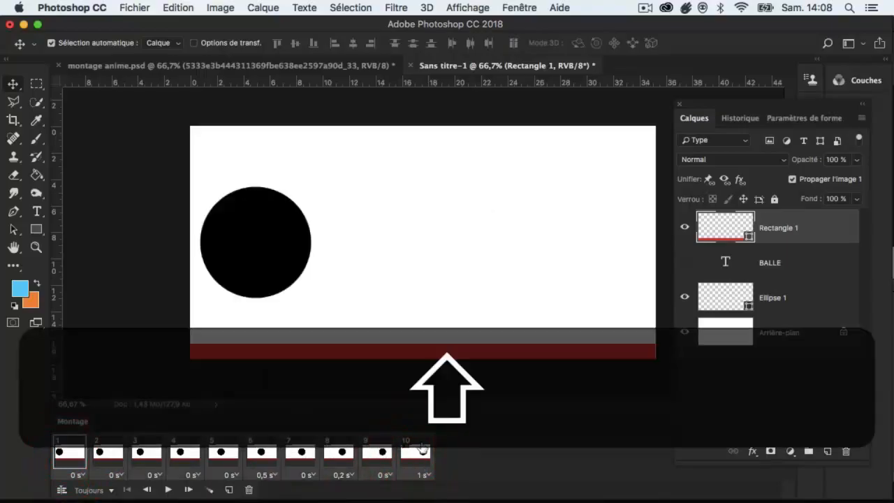
{"action": "left_click", "coordinate": [685, 229]}
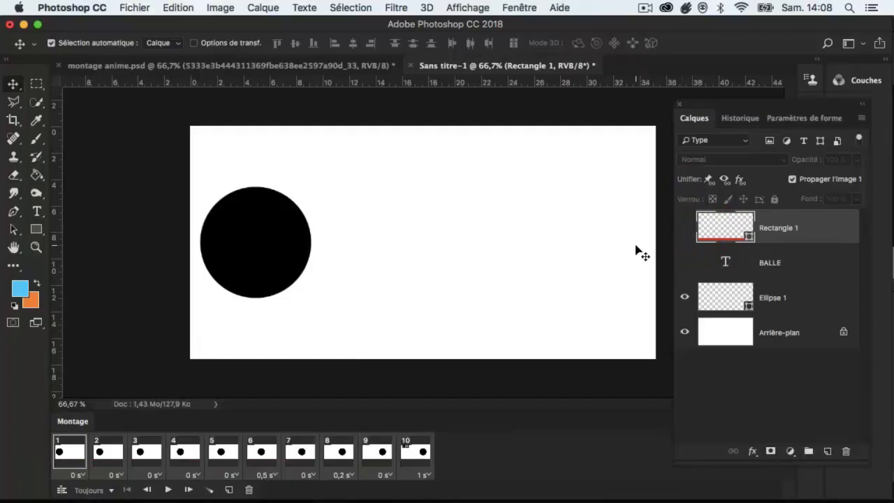
Show the Rectangle 1 layer in frame 9 and in frames 2, 4, 6 and 8, one frame at a time
{"action": "left_click", "coordinate": [377, 454]}
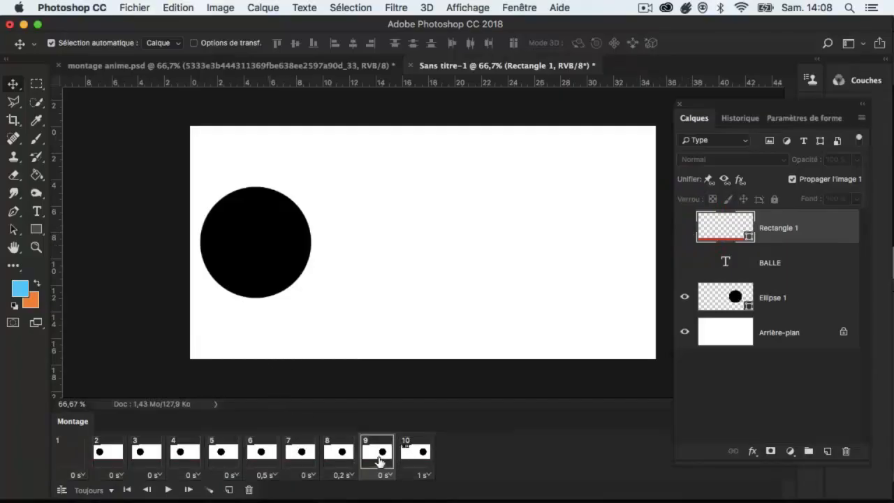
{"action": "left_click", "coordinate": [685, 227]}
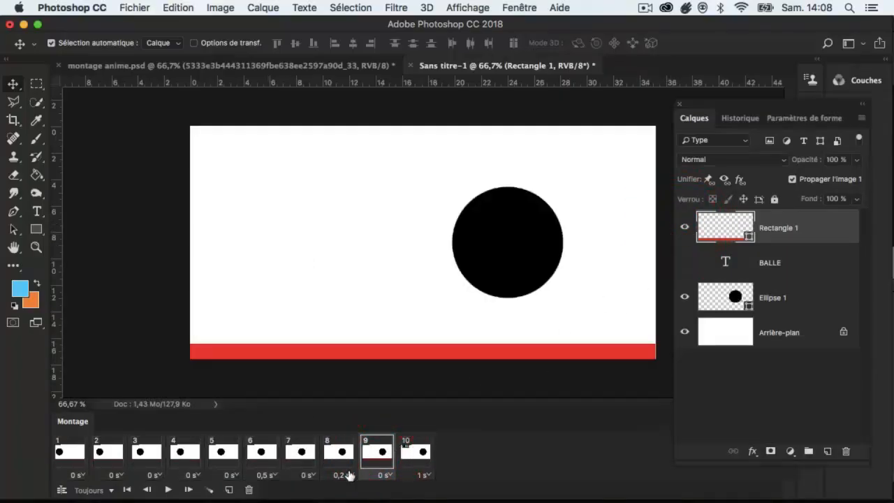
{"action": "left_click", "coordinate": [71, 453]}
{"action": "left_click", "coordinate": [109, 452]}
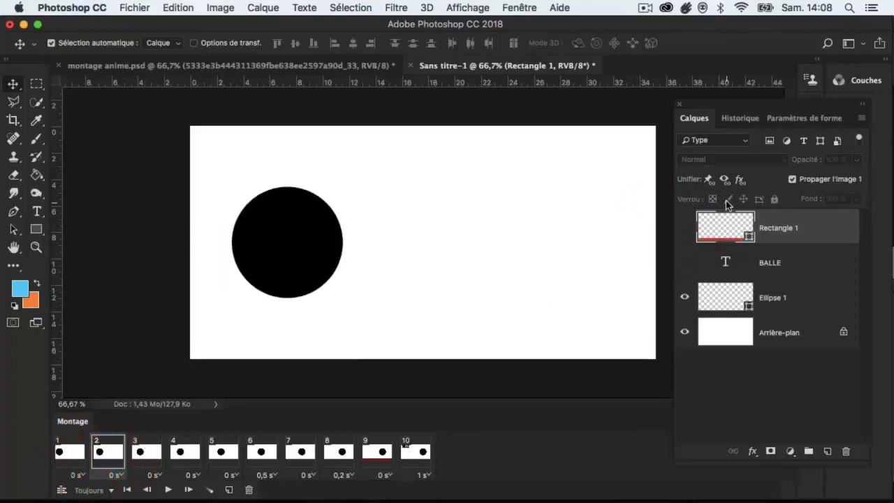
{"action": "left_click", "coordinate": [686, 226]}
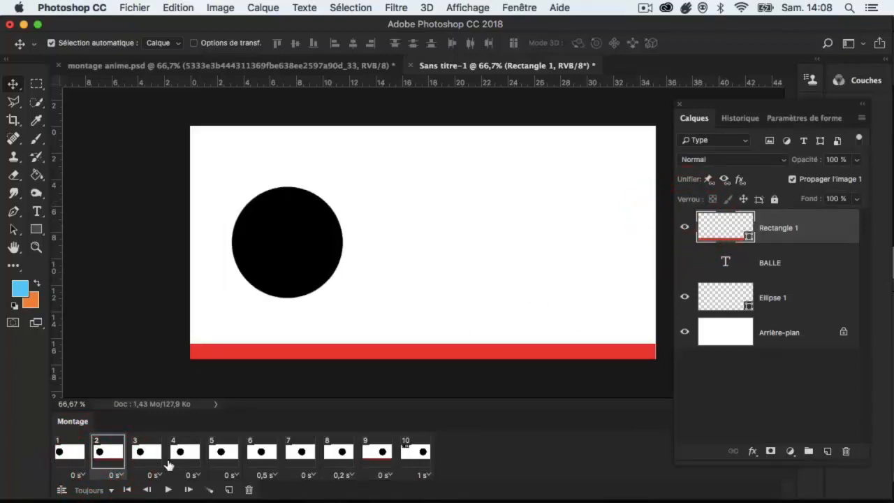
{"action": "left_click", "coordinate": [179, 458]}
{"action": "left_click", "coordinate": [685, 226]}
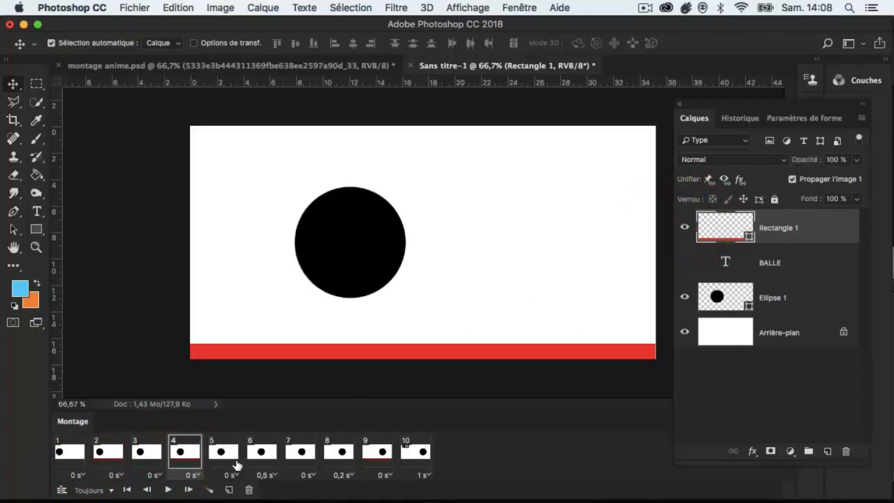
{"action": "left_click", "coordinate": [261, 454]}
{"action": "left_click", "coordinate": [686, 227]}
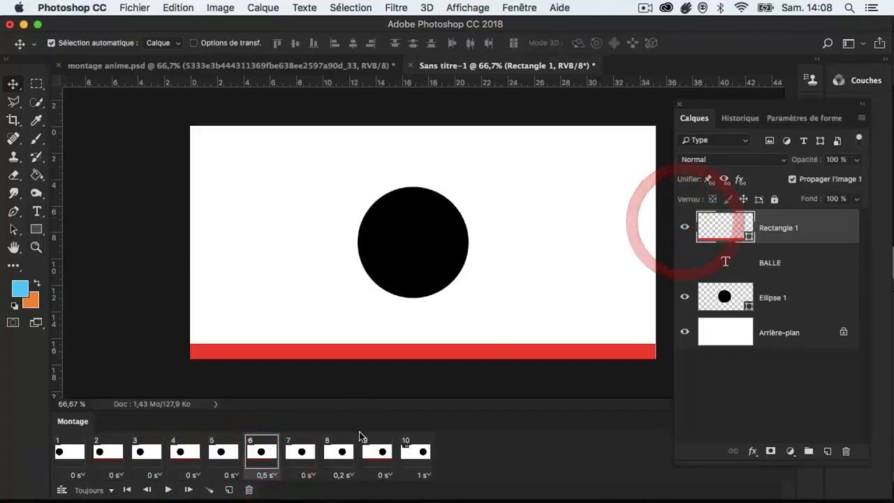
{"action": "left_click", "coordinate": [339, 456]}
{"action": "left_click", "coordinate": [684, 226]}
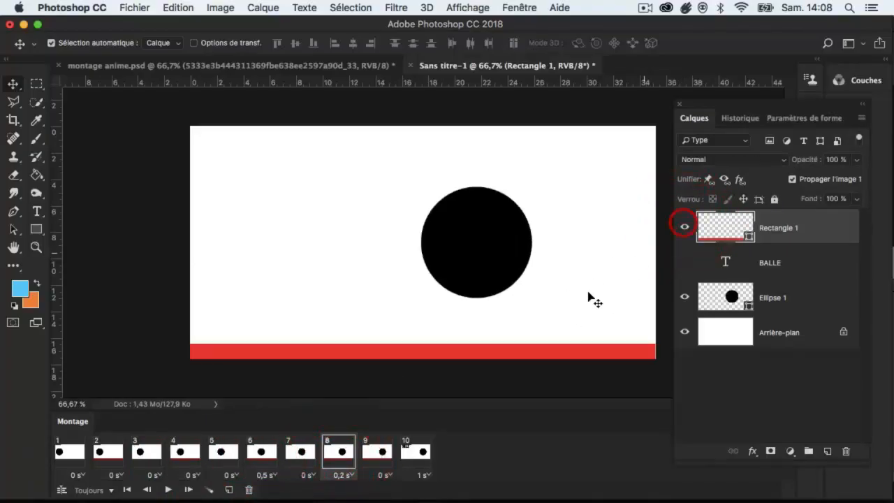
Switch the Rectangle 1 layer's visibility from frame 9 to frame 10, and preview the animation, stopping on frame 10
{"action": "left_click", "coordinate": [377, 454]}
{"action": "left_click", "coordinate": [419, 457]}
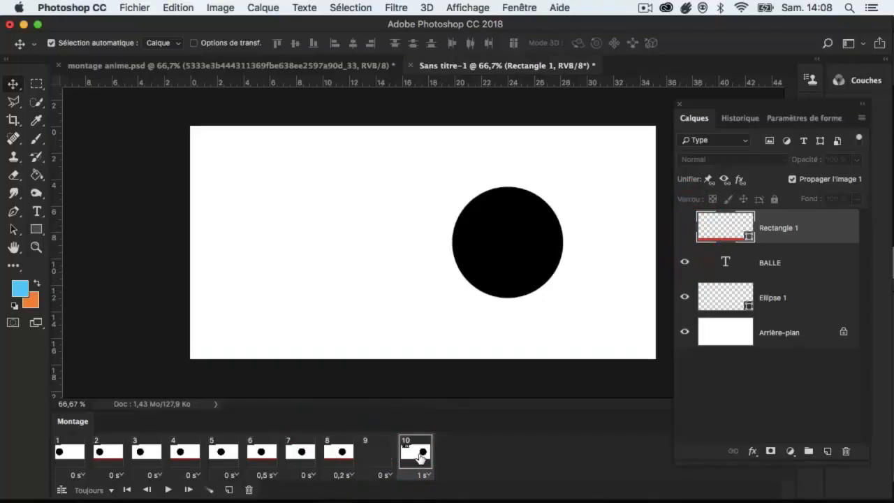
{"action": "left_click", "coordinate": [686, 227]}
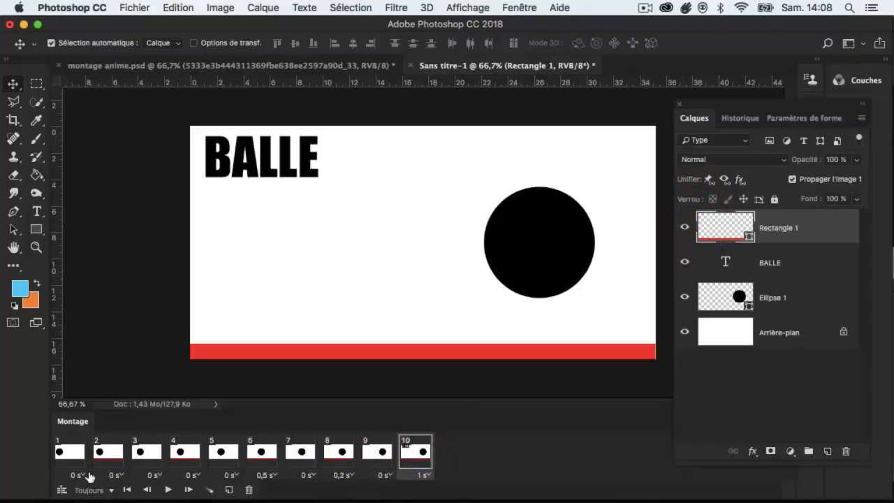
{"action": "left_click", "coordinate": [168, 490]}
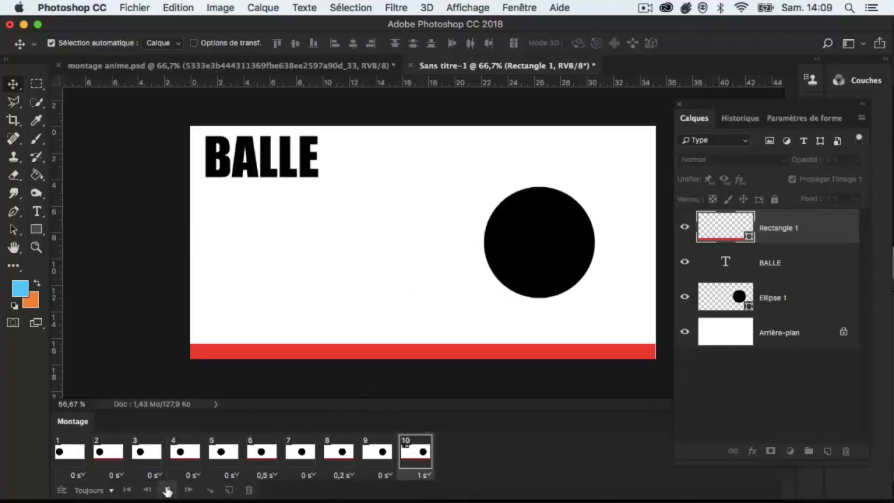
{"action": "left_click", "coordinate": [167, 489]}
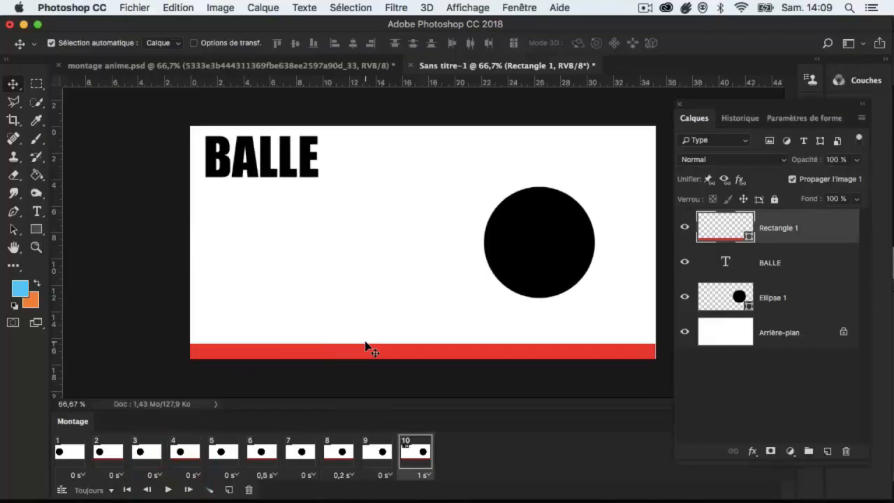